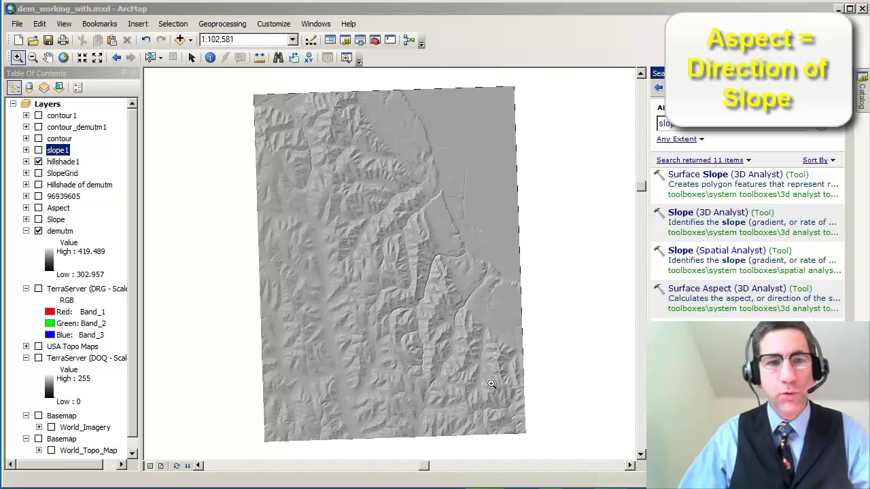
pyautogui.click(38, 162)
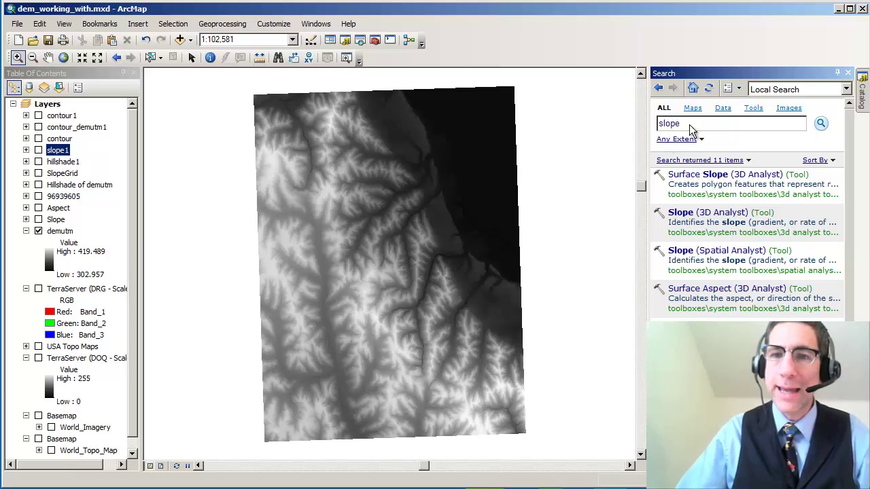
# Step: Search the tools for 'aspect' and open the Spatial Analyst Aspect tool
pyautogui.moveTo(682, 123); pyautogui.dragTo(629, 124)
pyautogui.write('aspect')
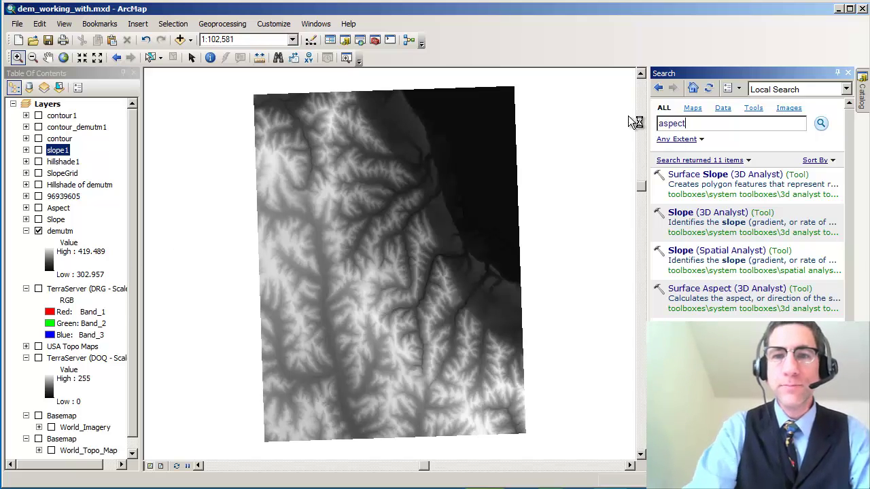
pyautogui.press('Return')
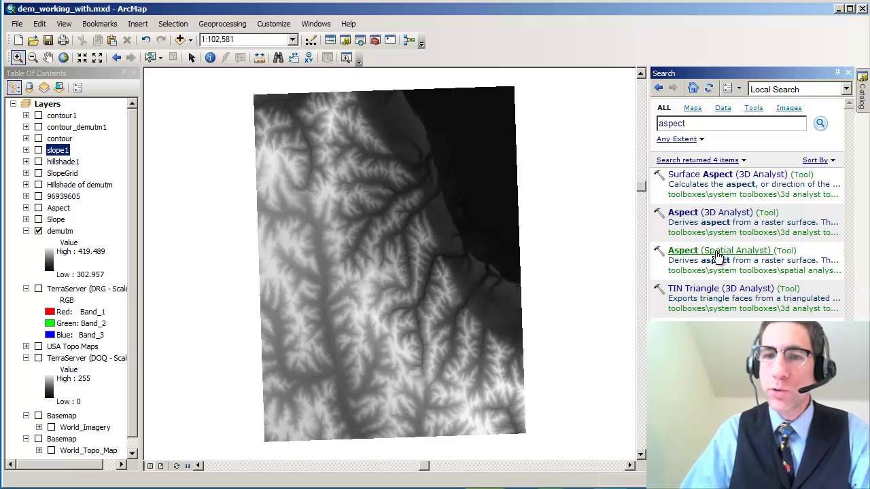
pyautogui.click(717, 253)
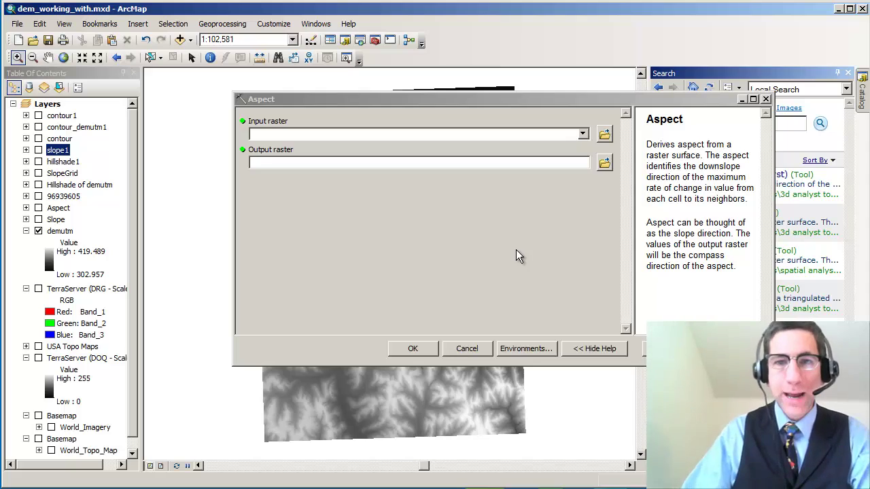
# Step: Run Aspect on the demutm input raster with the output named aspect1
pyautogui.click(583, 134)
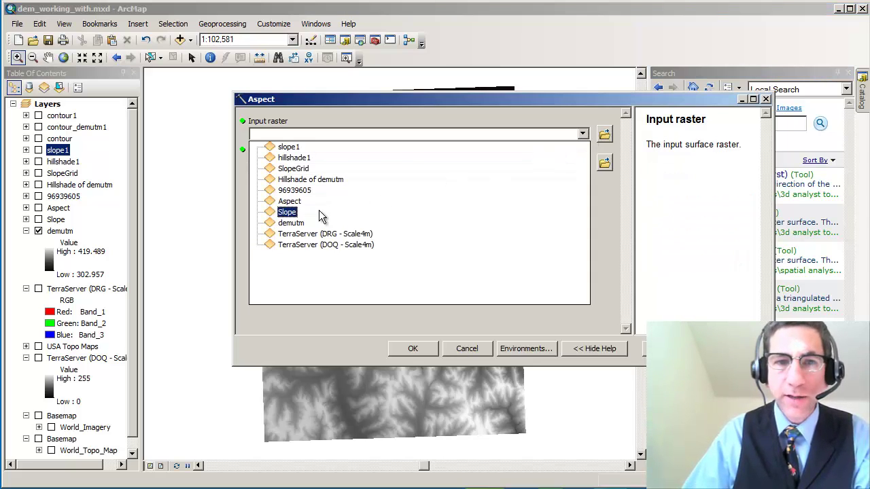
pyautogui.click(291, 225)
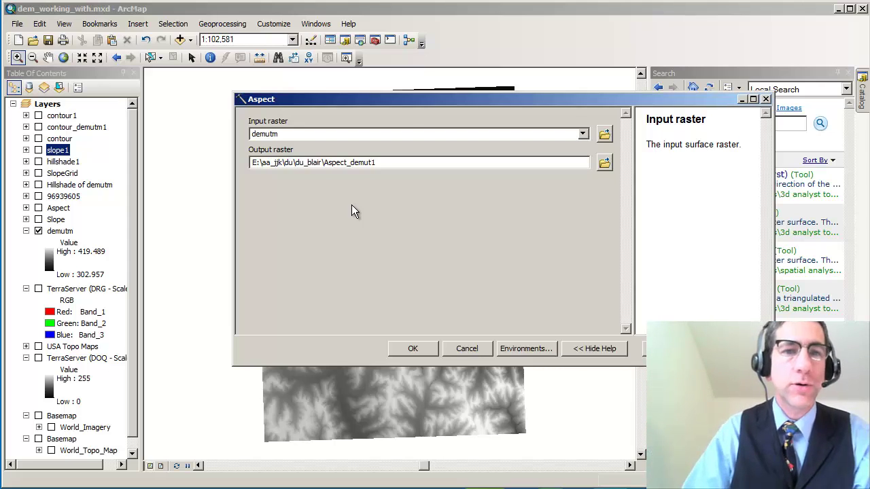
pyautogui.click(332, 169)
pyautogui.moveTo(324, 169); pyautogui.dragTo(384, 169)
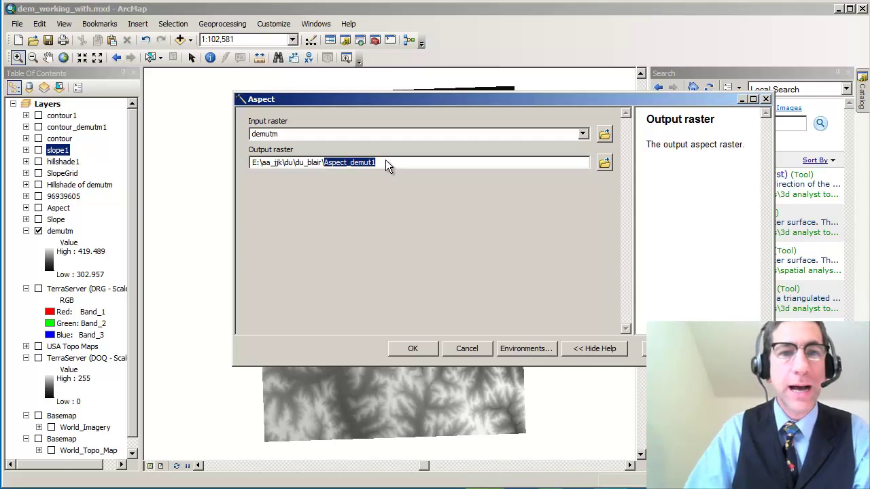
pyautogui.write('asps')
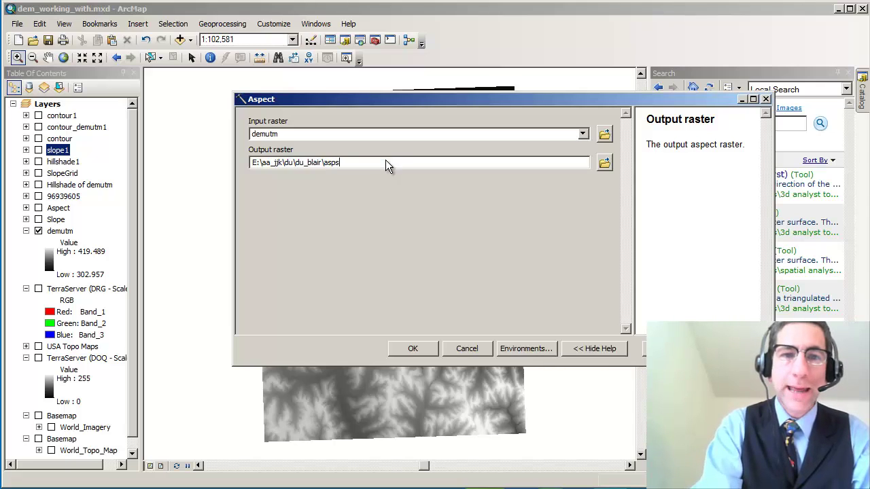
pyautogui.press('BackSpace')
pyautogui.write('ect1')
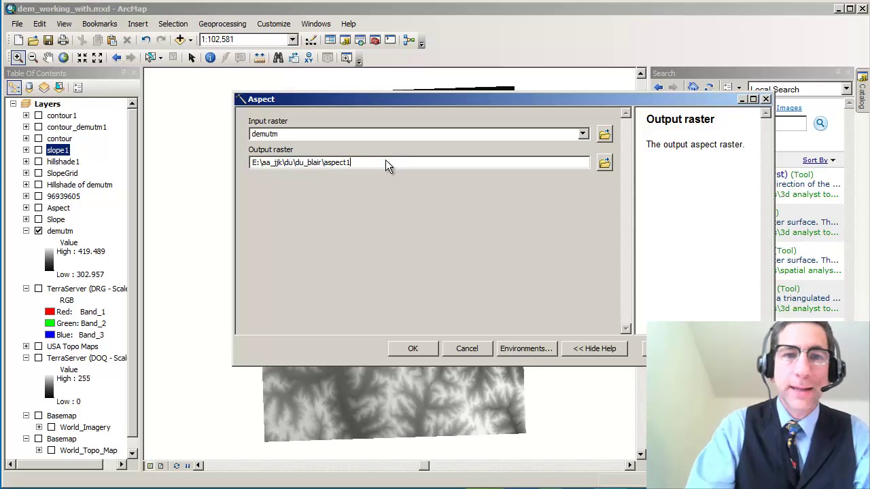
pyautogui.click(408, 350)
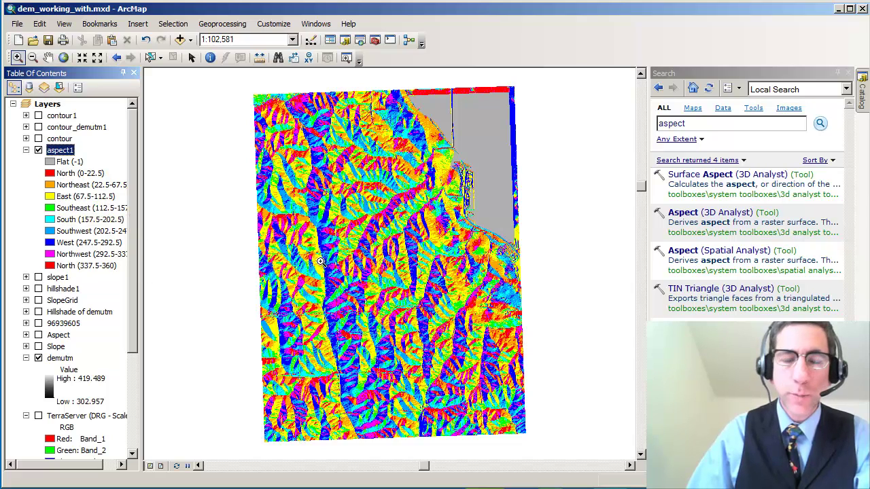
# Step: Zoom into part of aspect1, toggle aspect1 and hillshade1 to compare, then redisplay aspect1
pyautogui.click(21, 59)
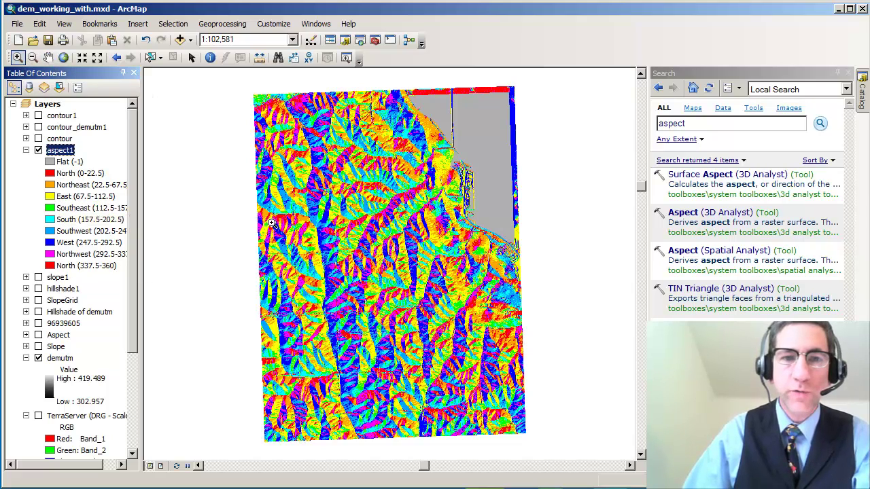
pyautogui.moveTo(258, 217); pyautogui.dragTo(380, 323)
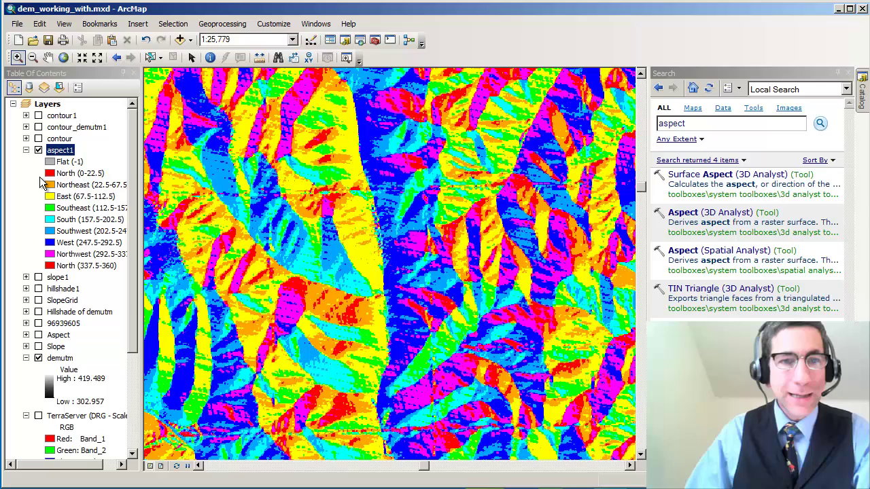
pyautogui.click(38, 151)
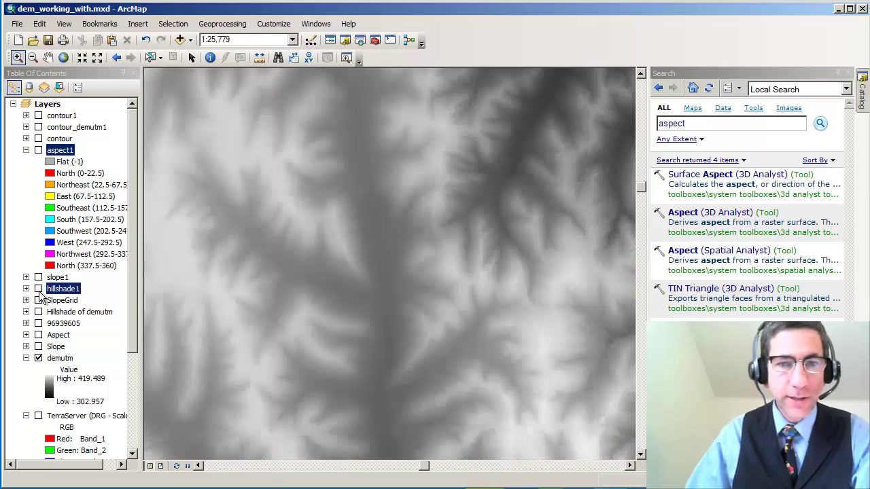
pyautogui.click(38, 289)
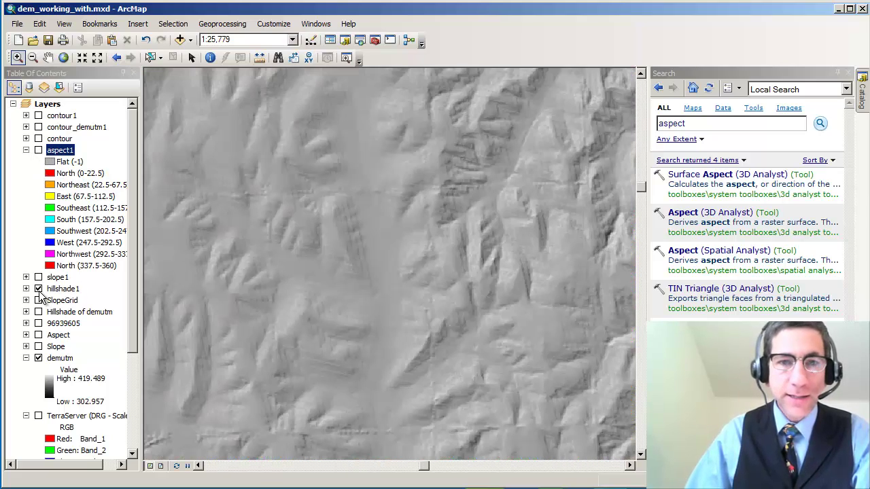
pyautogui.click(38, 289)
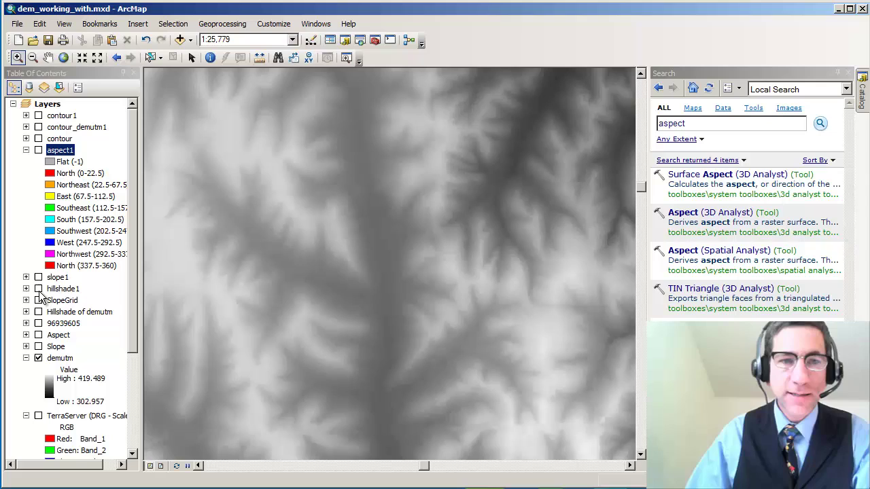
pyautogui.click(38, 150)
# Step: Set aspect1's display transparency to 40%, then raise it to 60%
pyautogui.rightClick(56, 151)
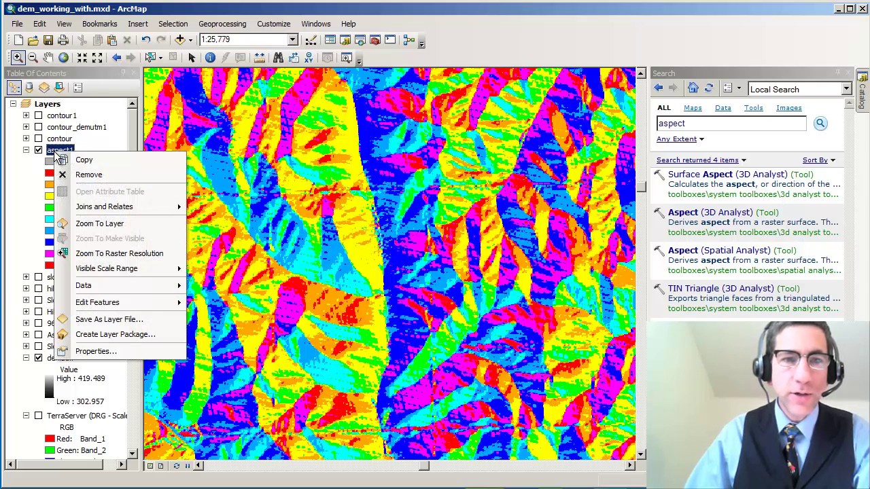
pyautogui.click(113, 347)
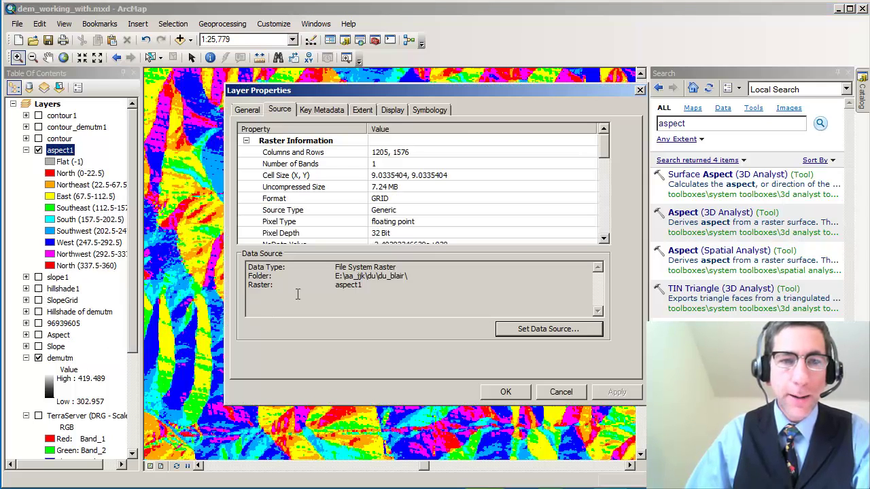
pyautogui.click(397, 109)
pyautogui.doubleClick(342, 263)
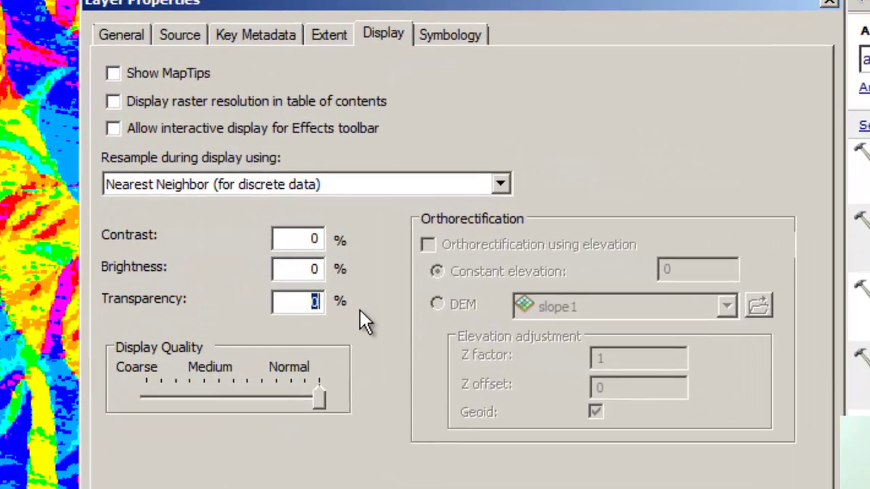
pyautogui.write('40')
pyautogui.press('Return')
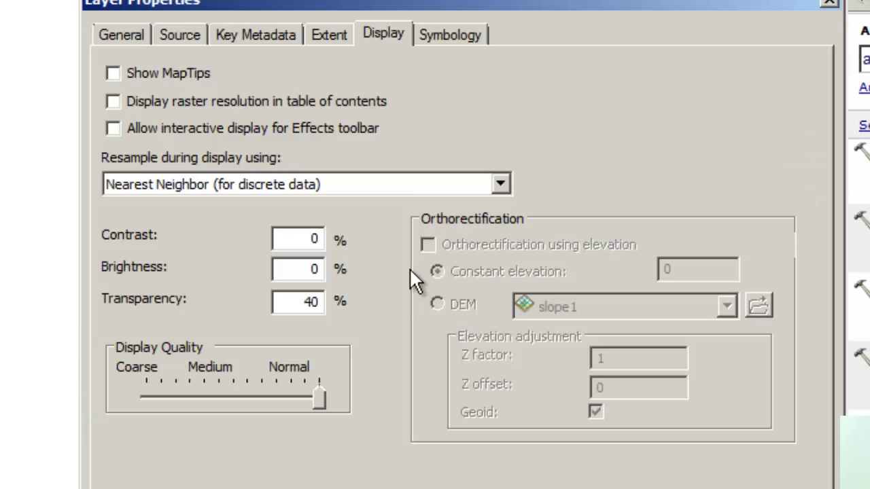
pyautogui.moveTo(303, 306); pyautogui.dragTo(332, 305)
pyautogui.write('60')
pyautogui.press('Return')
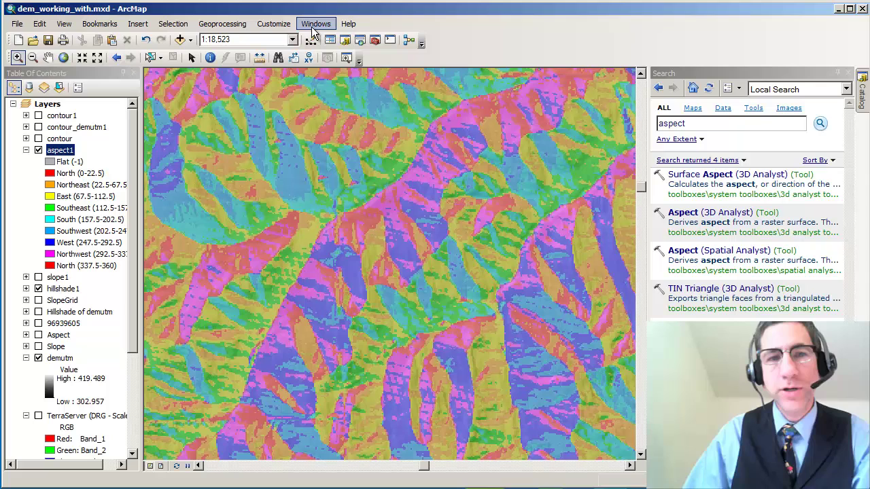
# Step: Show the Effects toolbar from the Customize Toolbars menu
pyautogui.click(273, 24)
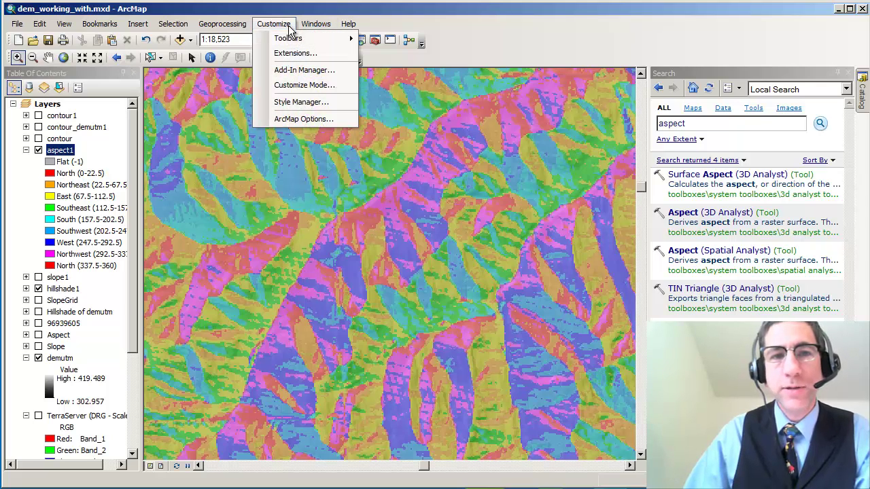
pyautogui.moveTo(336, 38)
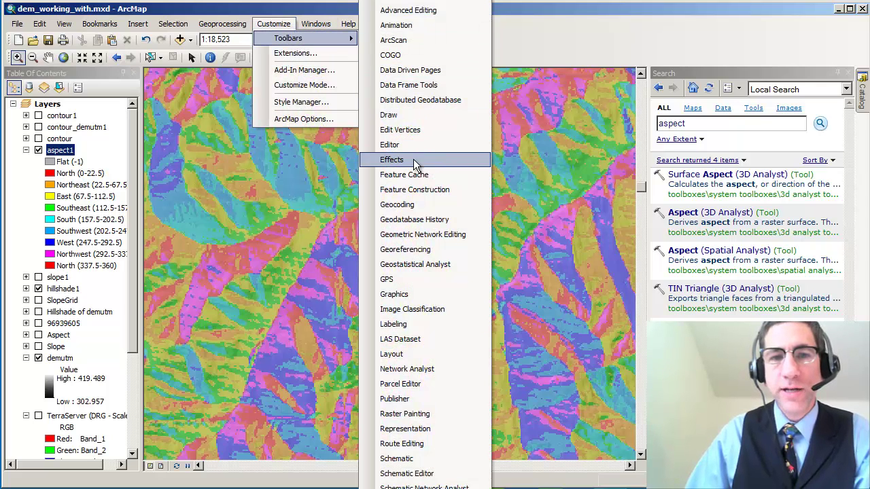
pyautogui.click(391, 160)
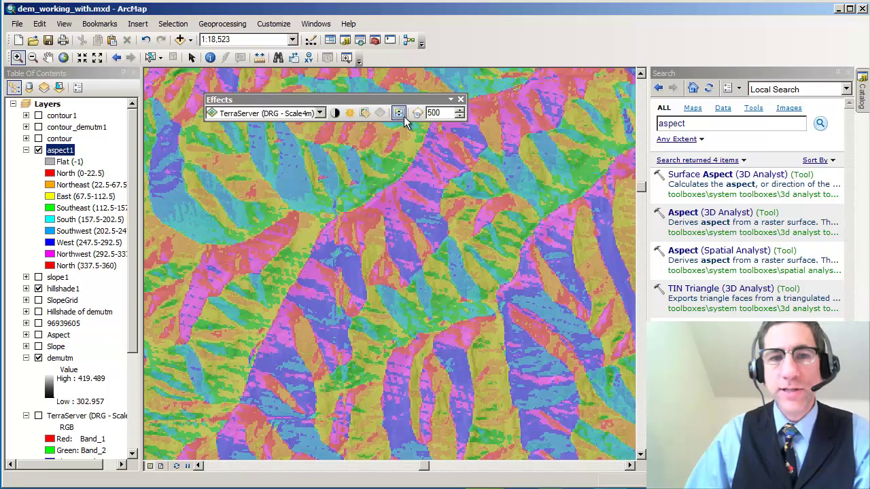
# Step: Target aspect1 in the Effects toolbar and swipe it to reveal the hillshade
pyautogui.click(324, 116)
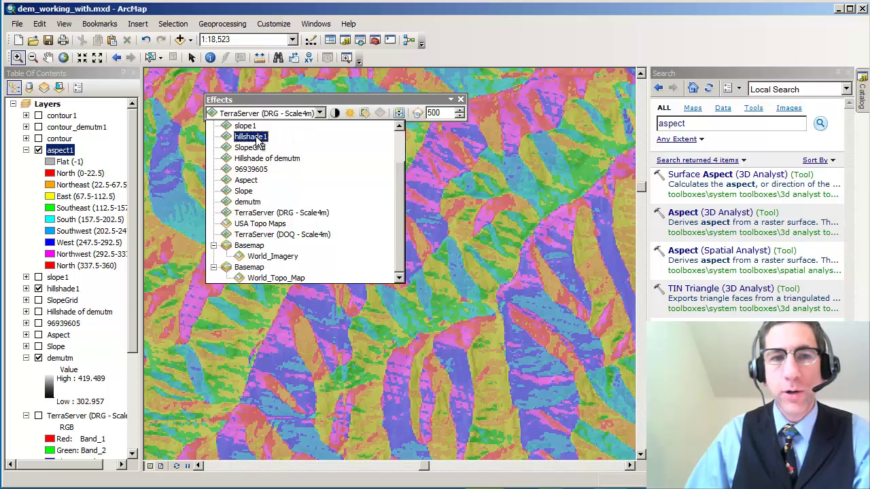
pyautogui.scroll(2, 403, 166)
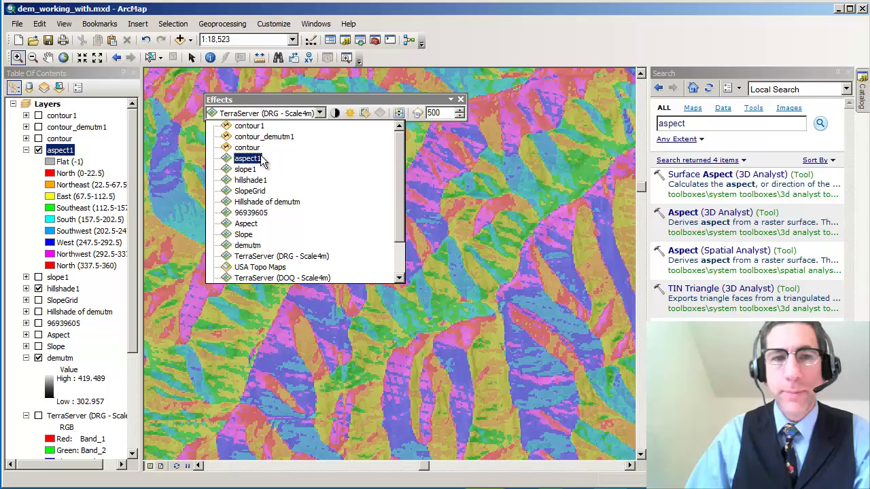
pyautogui.click(360, 160)
pyautogui.click(400, 113)
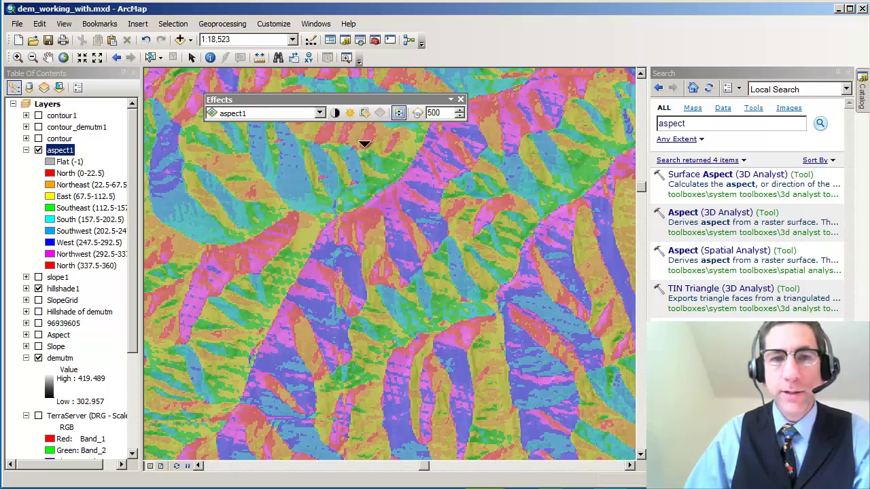
pyautogui.moveTo(288, 189); pyautogui.dragTo(253, 226)
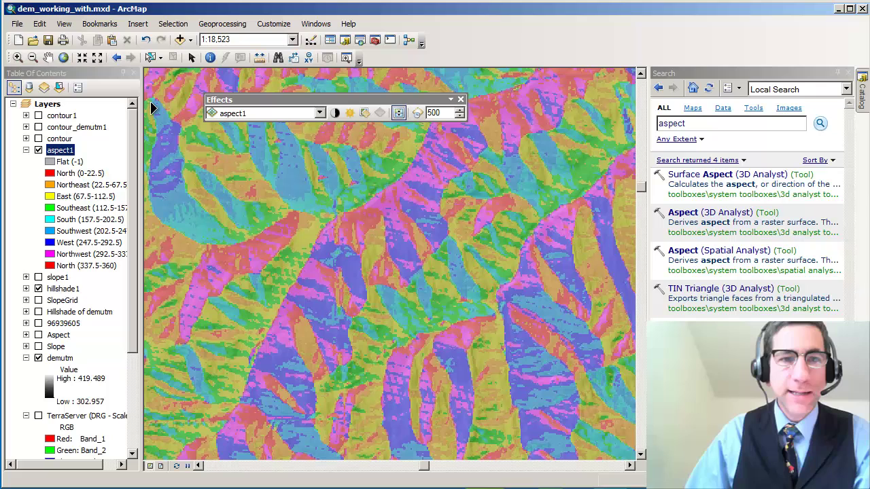
# Step: Identify a map location to read aspect1's pixel value of 276.526520
pyautogui.click(210, 59)
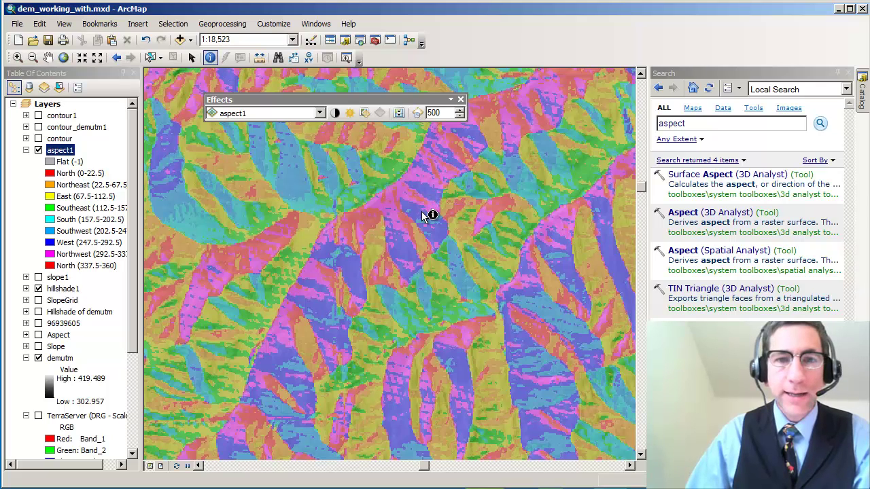
pyautogui.click(422, 213)
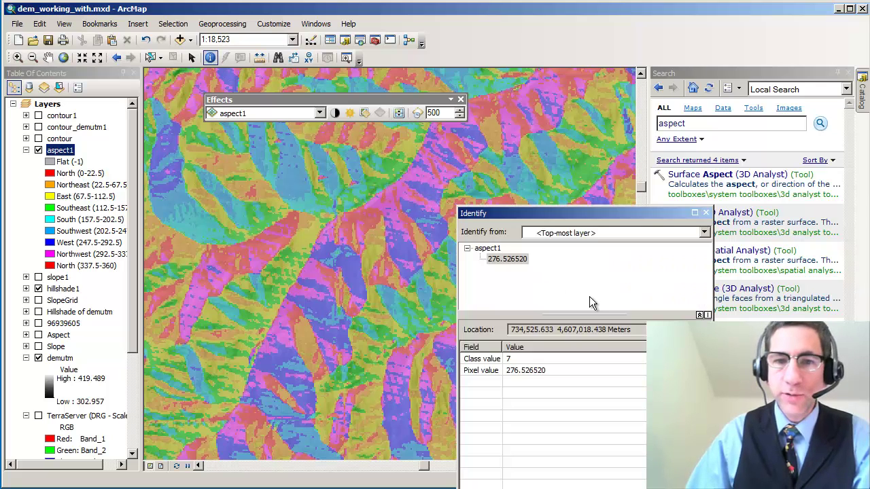